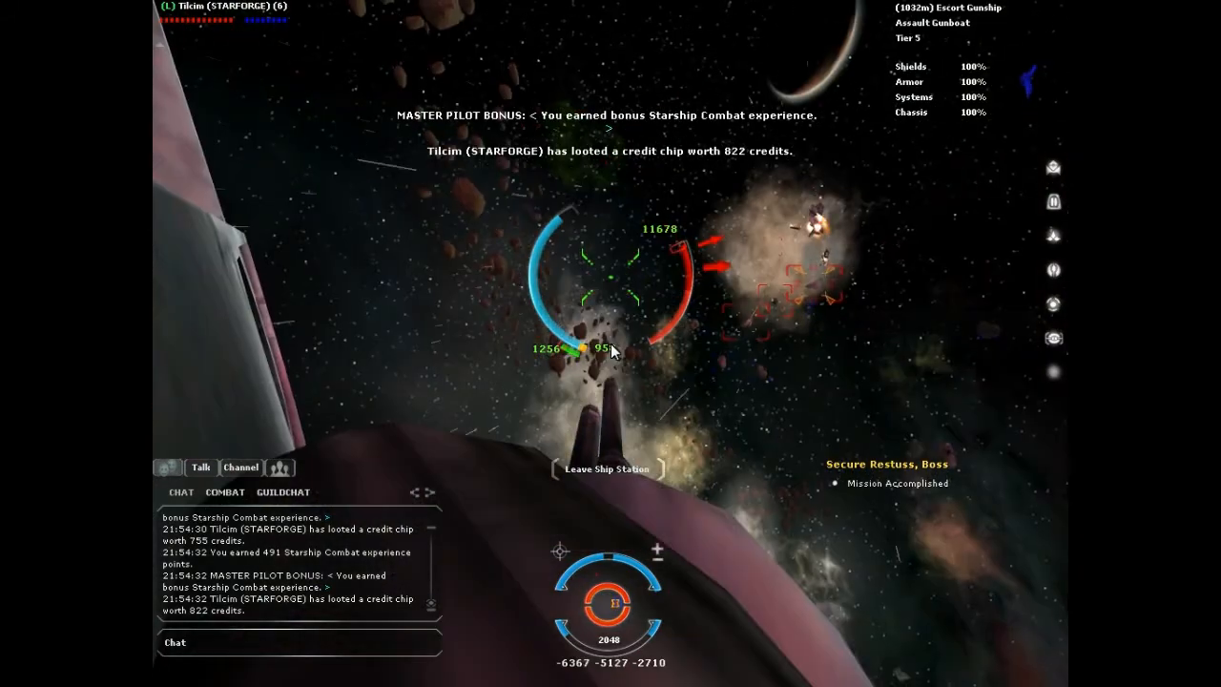
Erase the half-typed '/g fl' group chat draft and start a fresh chat line
key("BackSpace")
type("/g")
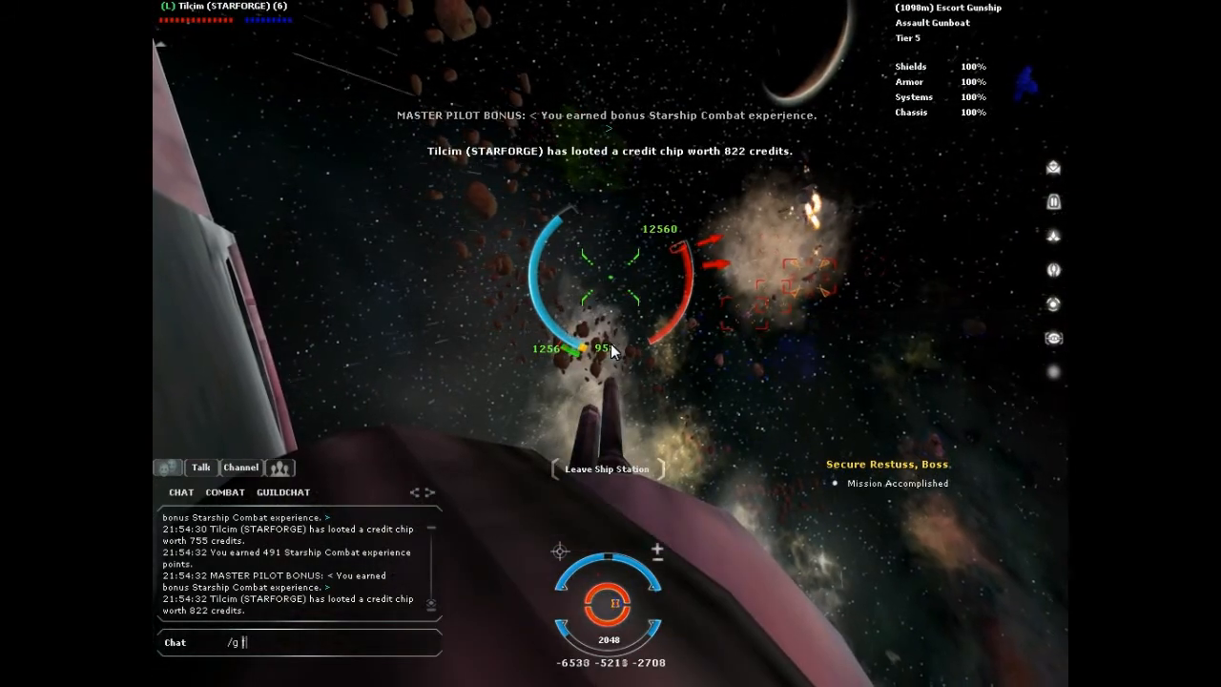
key("BackSpace")
key("BackSpace")
key("BackSpace")
key("BackSpace")
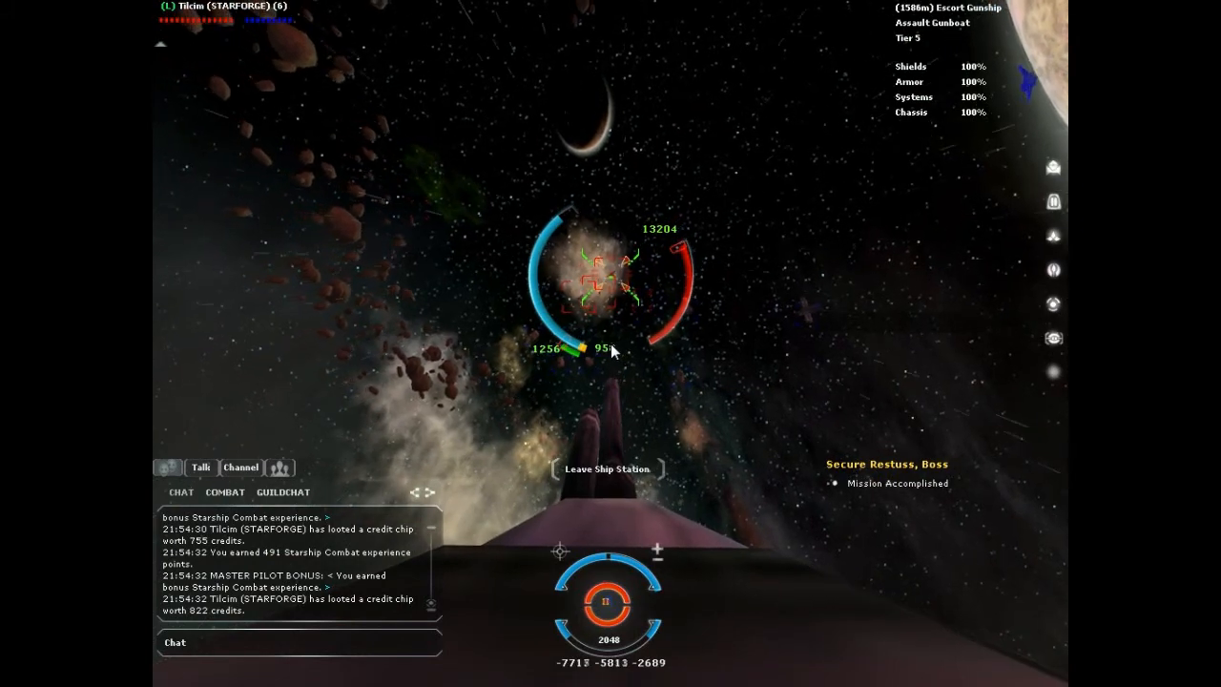
key("Return")
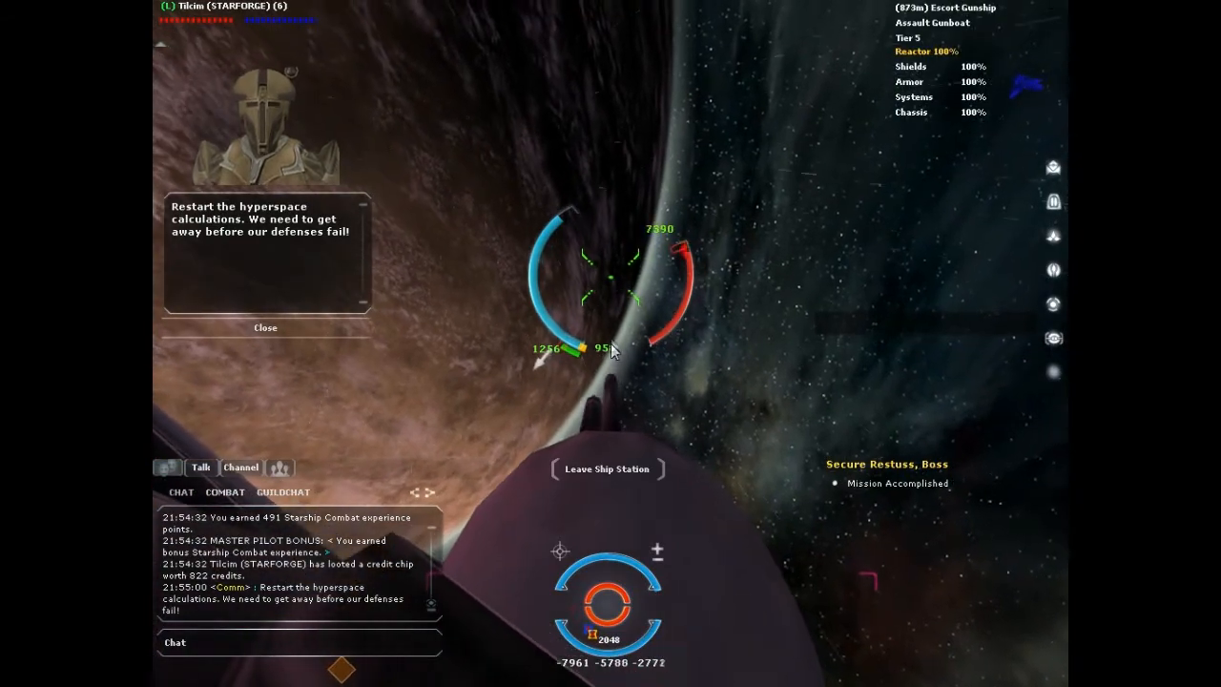
Dismiss the comm message, target the Escort Gunship and fire until disabled, then bring up the inventory
key("alt")
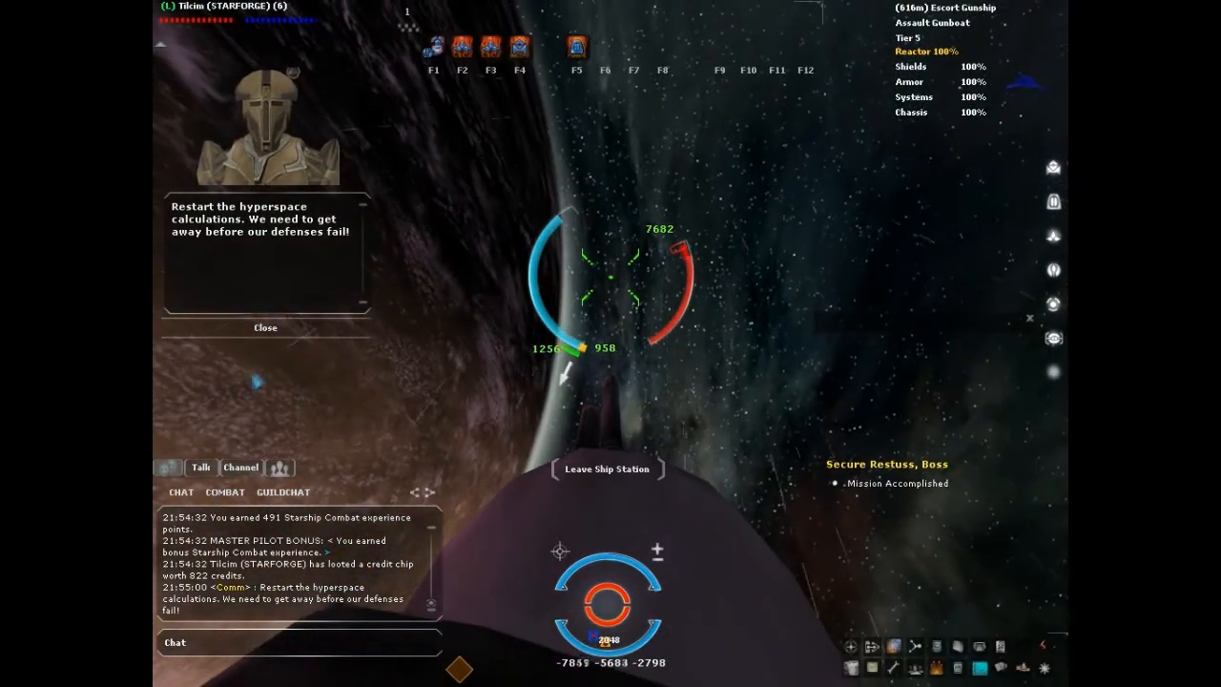
left_click(286, 328)
key("alt")
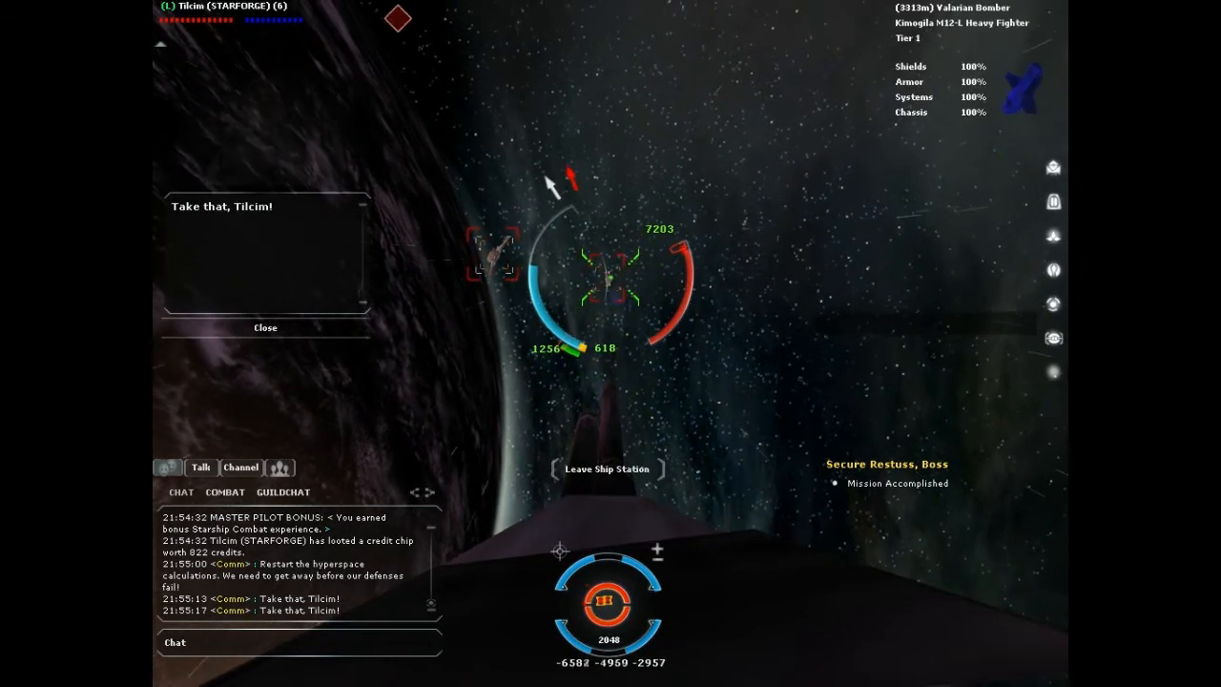
key("t")
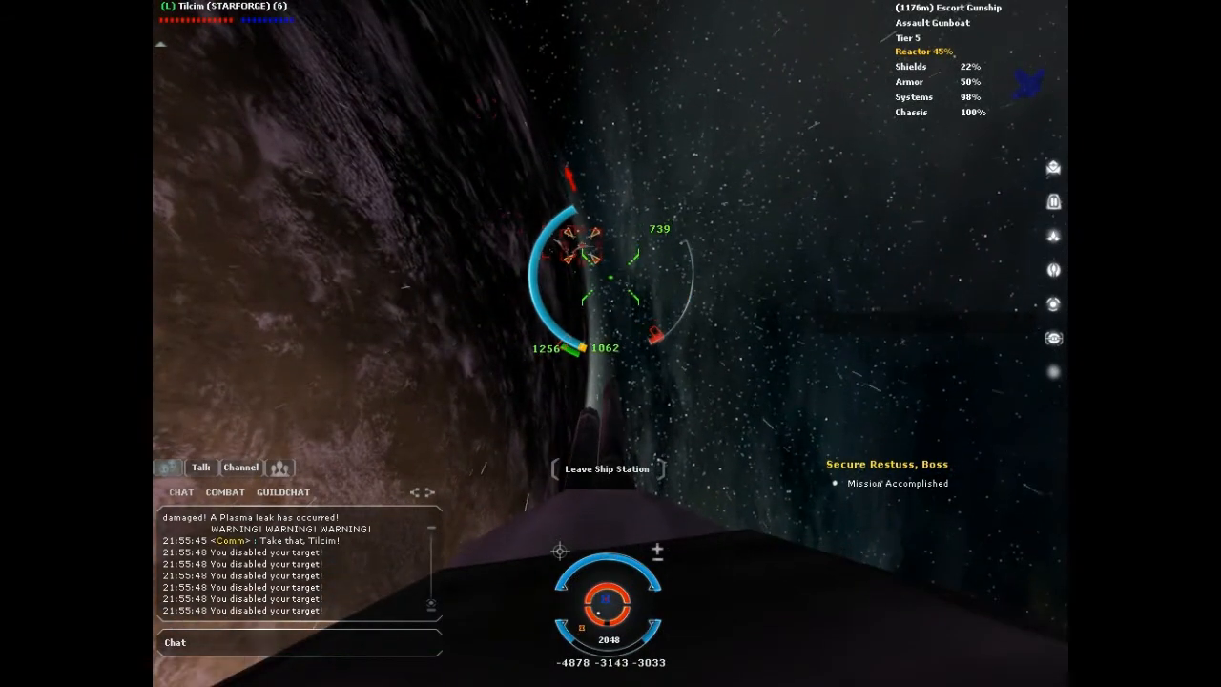
key("ctrl+i")
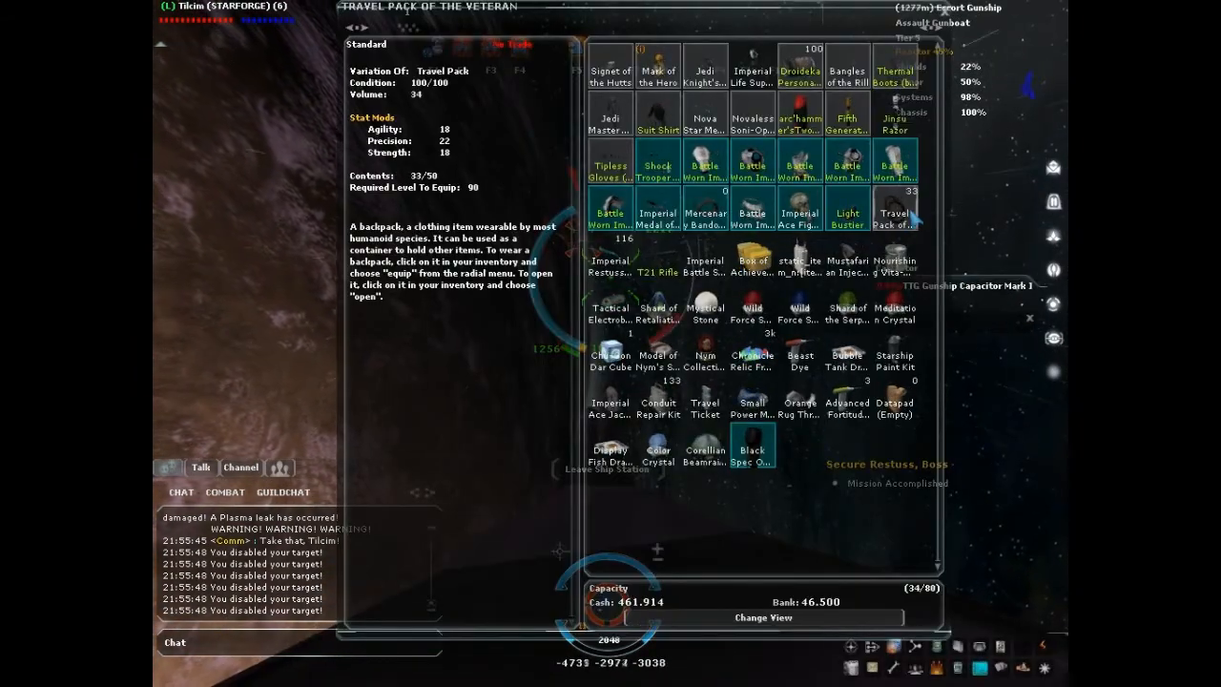
In the Veteran Travel Pack, try to use the Black Spec Ops Armor Leggings, getting a no-permission message, and close the inventory
double_click(913, 218)
right_click(761, 377)
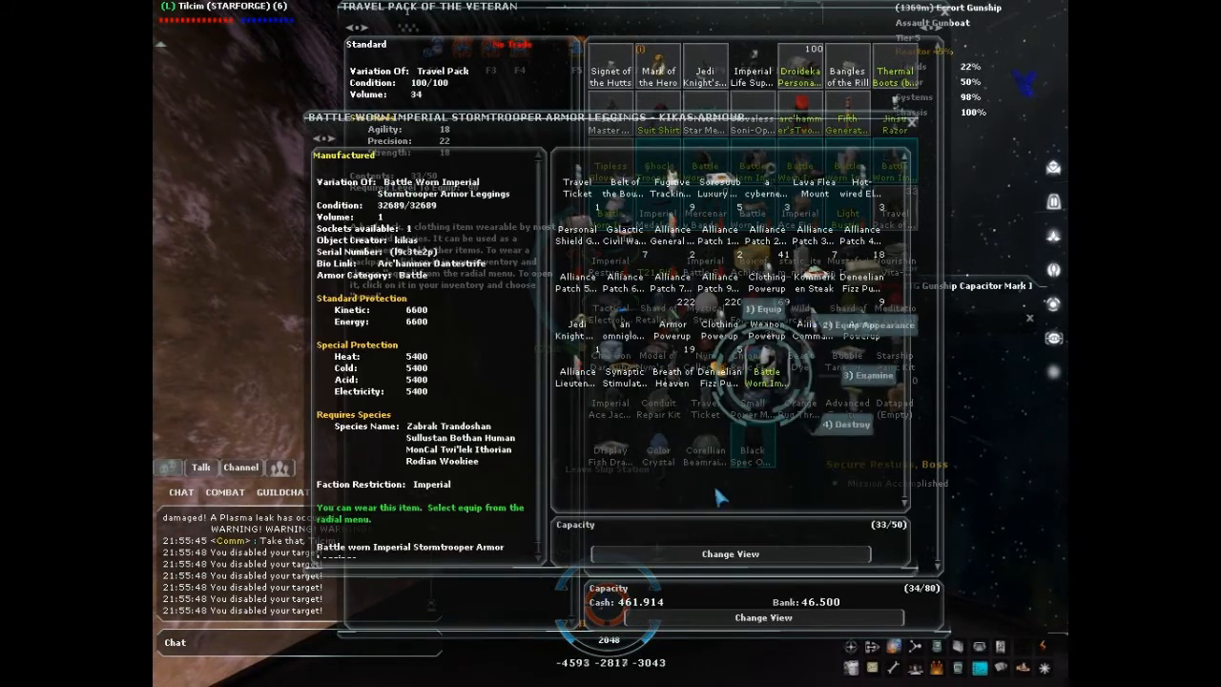
left_click(753, 456)
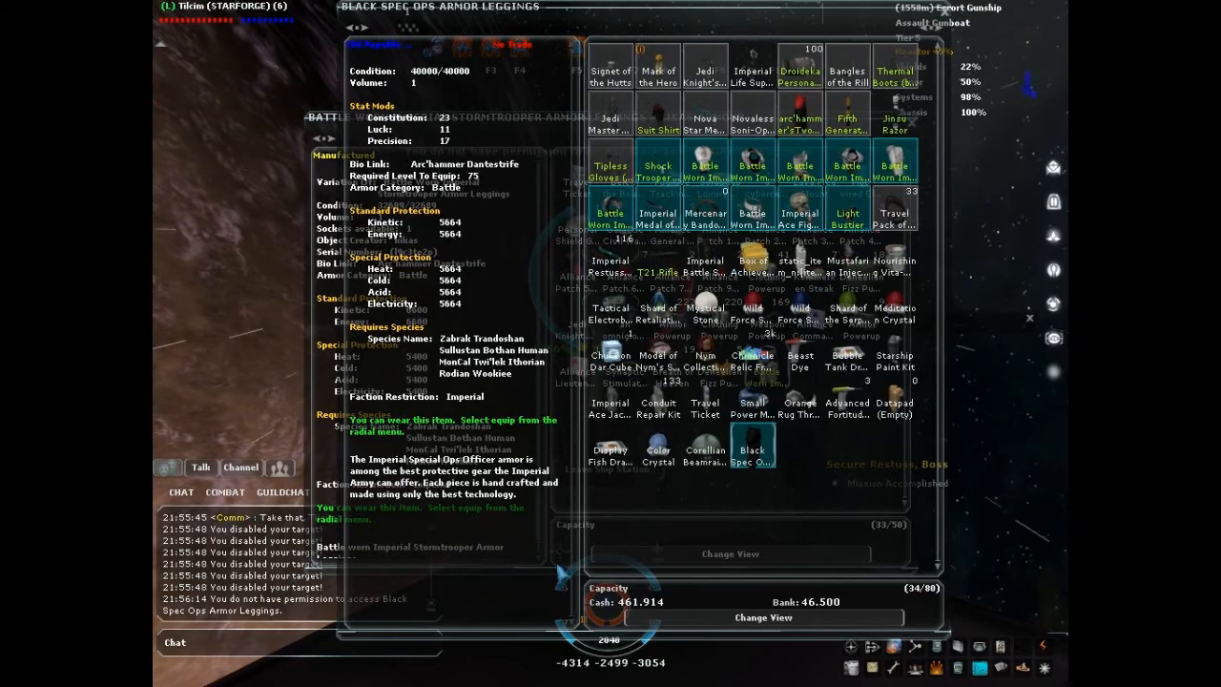
double_click(754, 456)
key("ctrl+i")
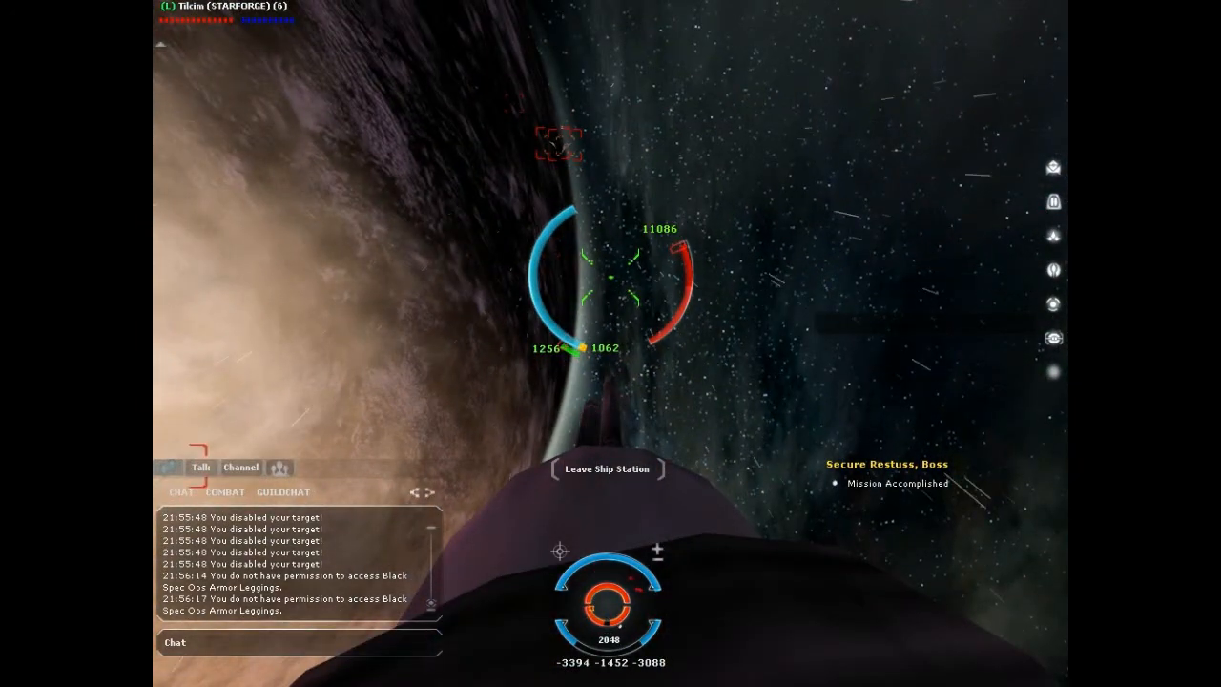
type("/")
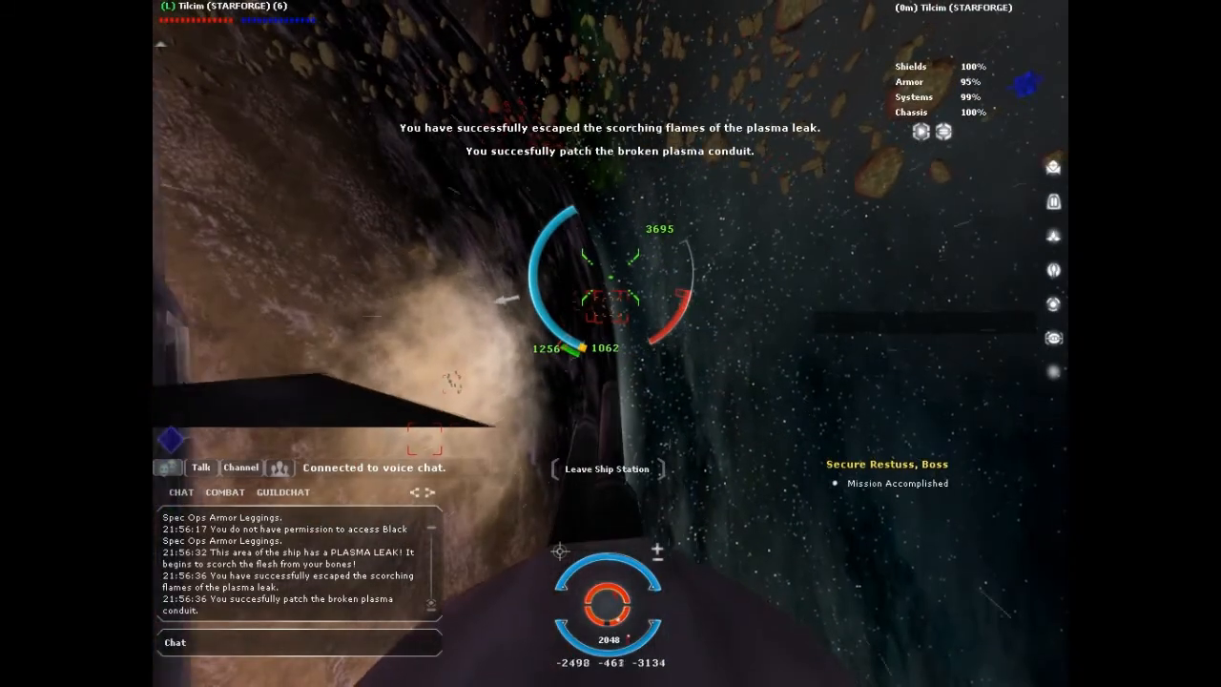
Target the Valarian Bomber and send 'xD' to the group chat
key("t")
type("/g x")
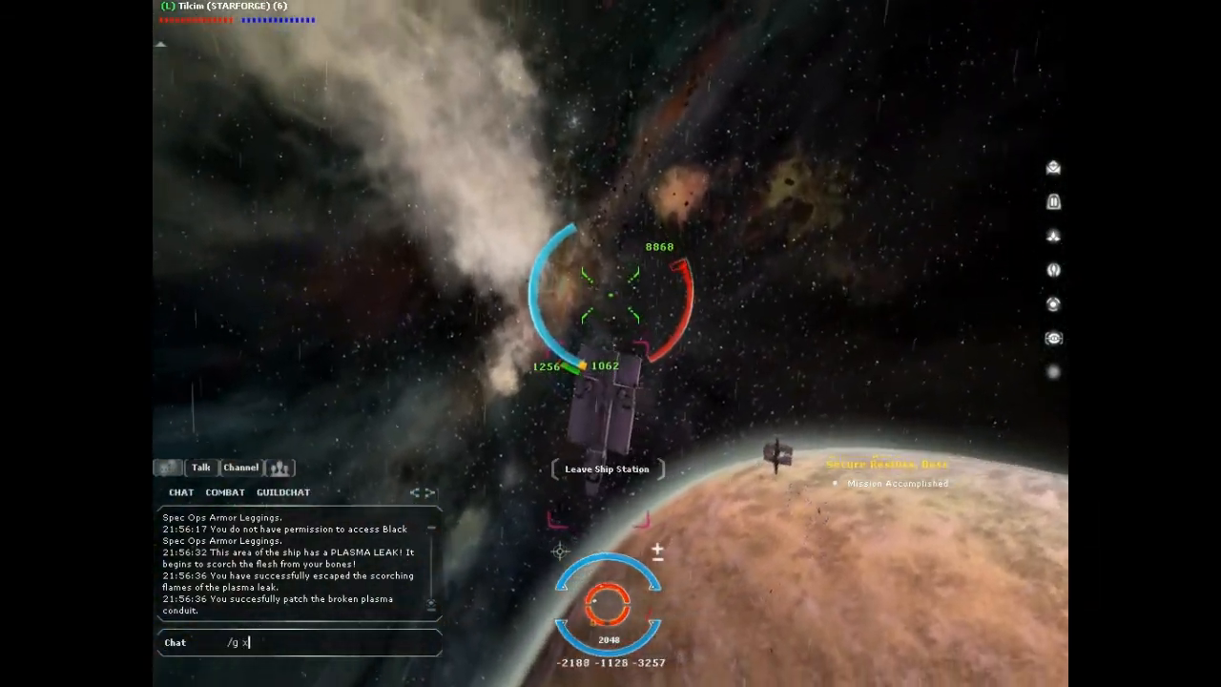
type("D")
key("Return")
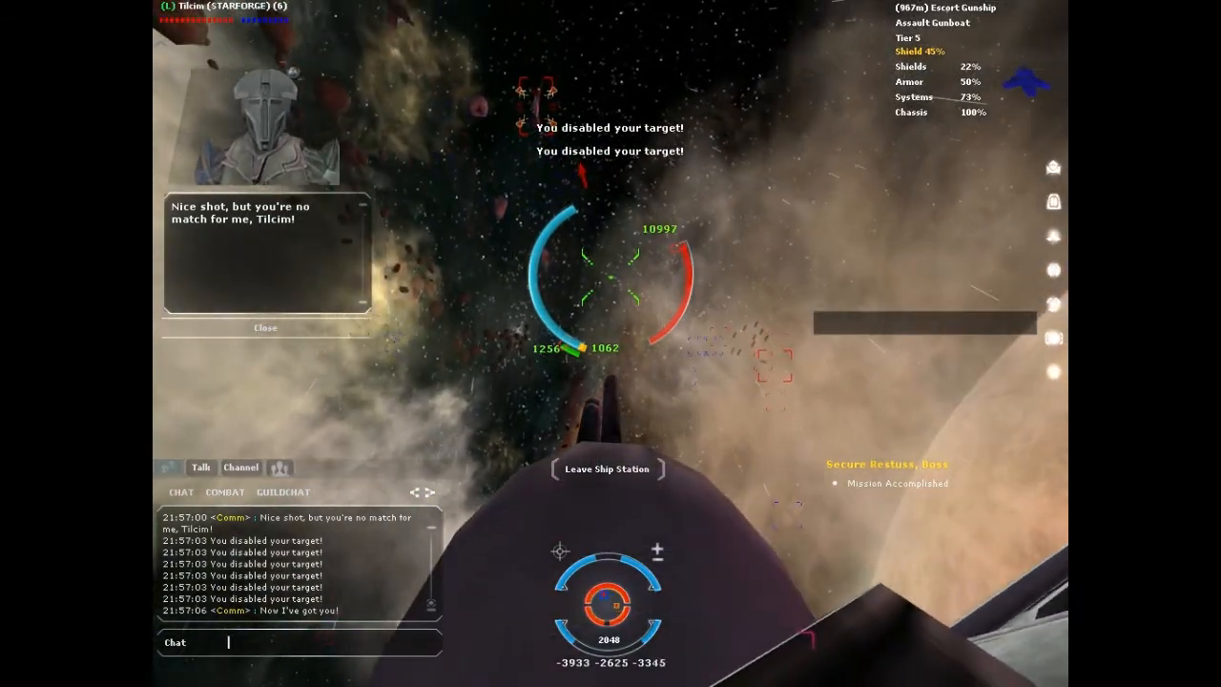
type(".g")
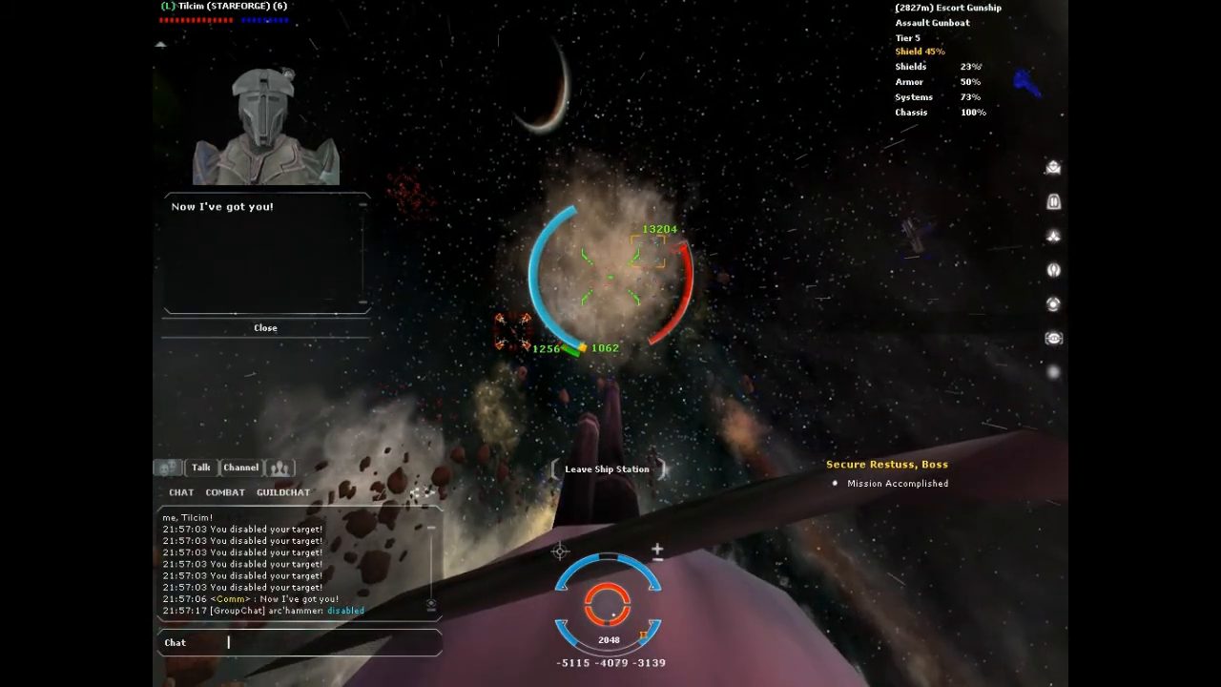
type("/g turn around :")
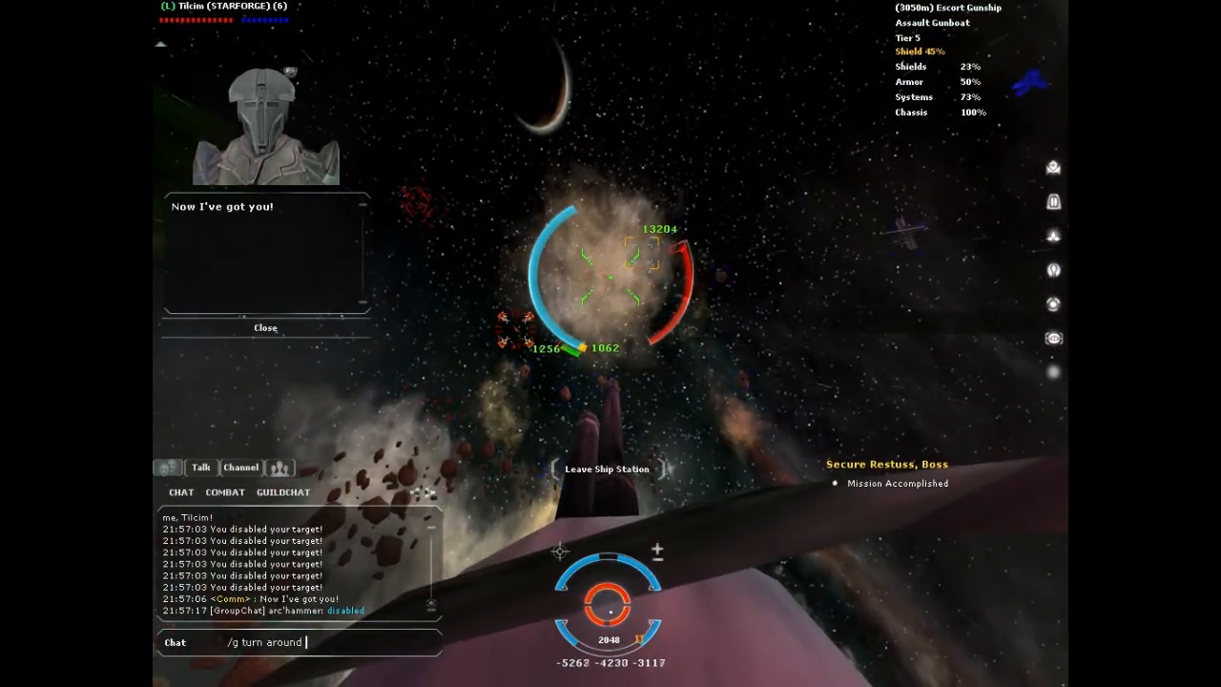
Send 'turn around :P', 'the gunships are disabled' and 'yep' to the group chat
key("BackSpace")
key("BackSpace")
key("BackSpace")
type("the g")
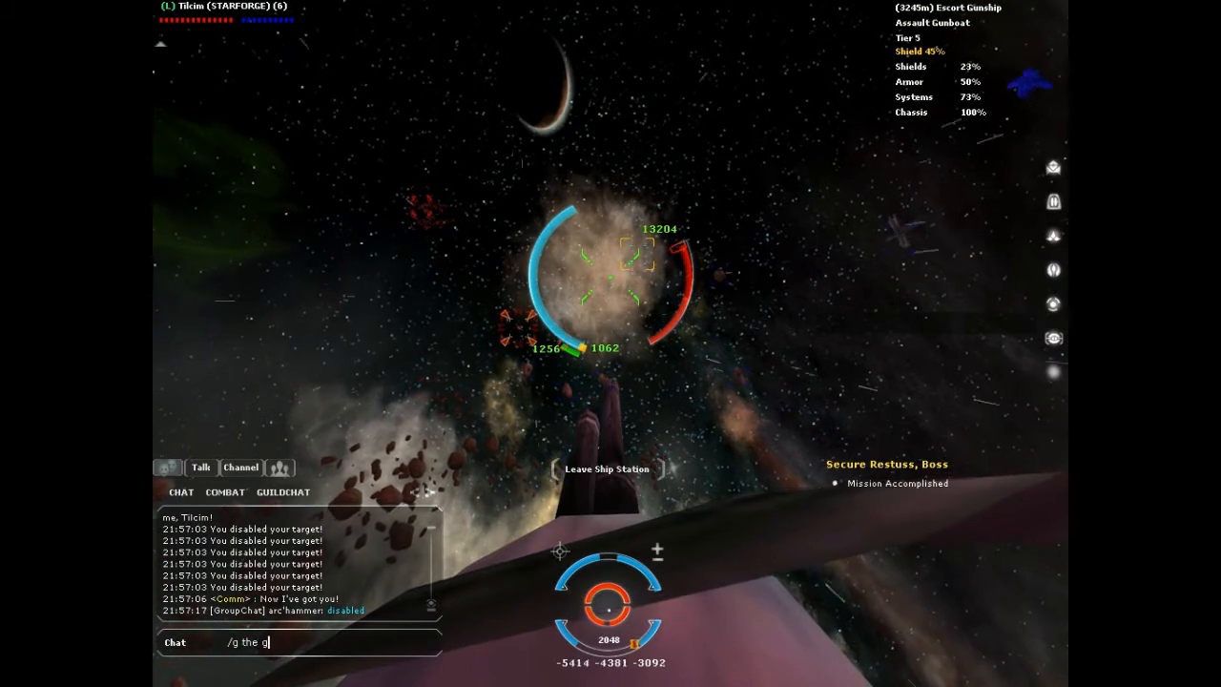
type("unships are disabled")
key("Return")
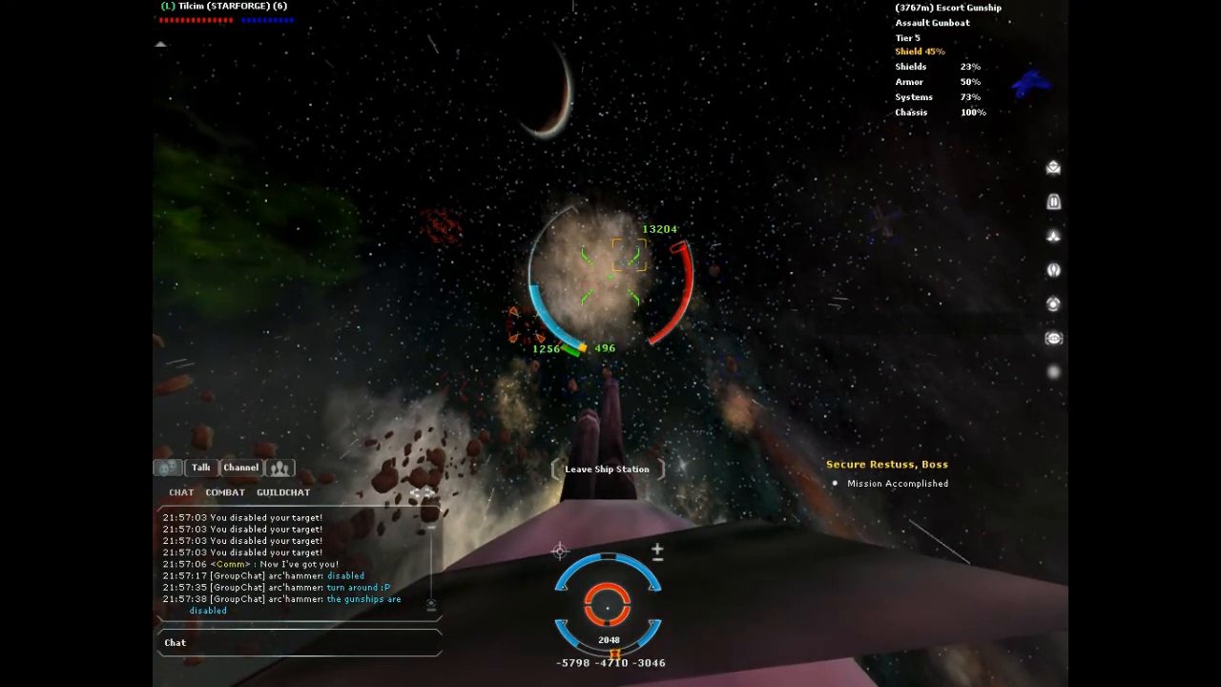
type("yep")
key("Return")
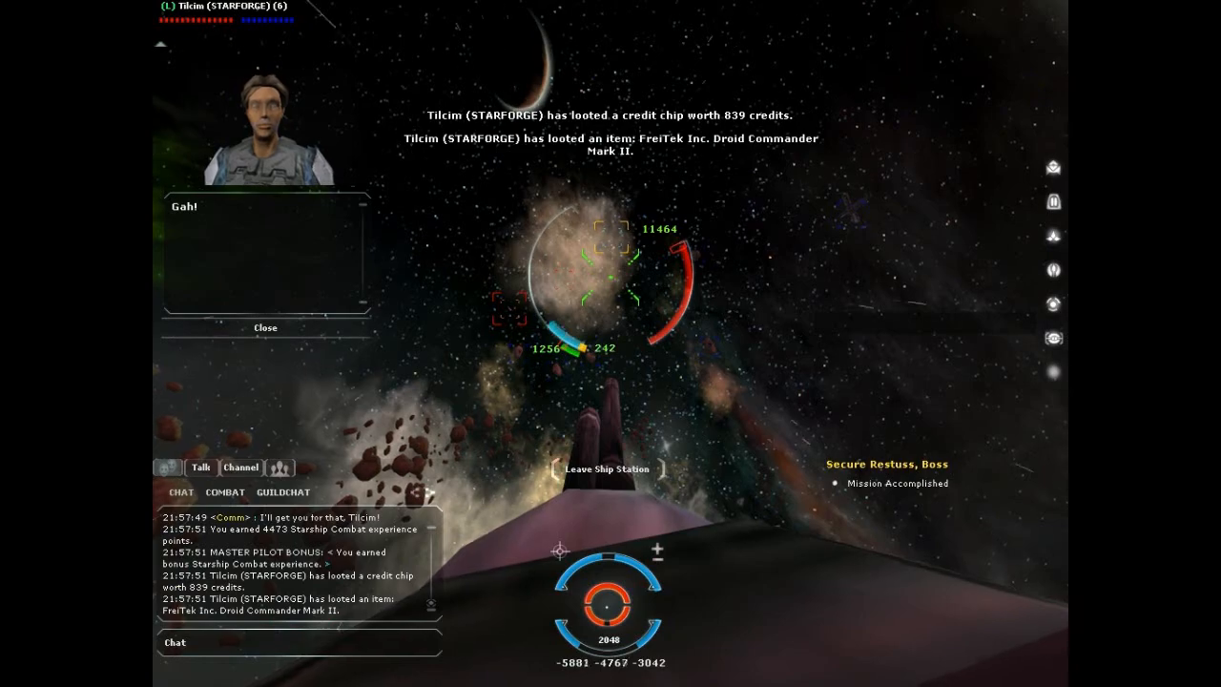
key("alt")
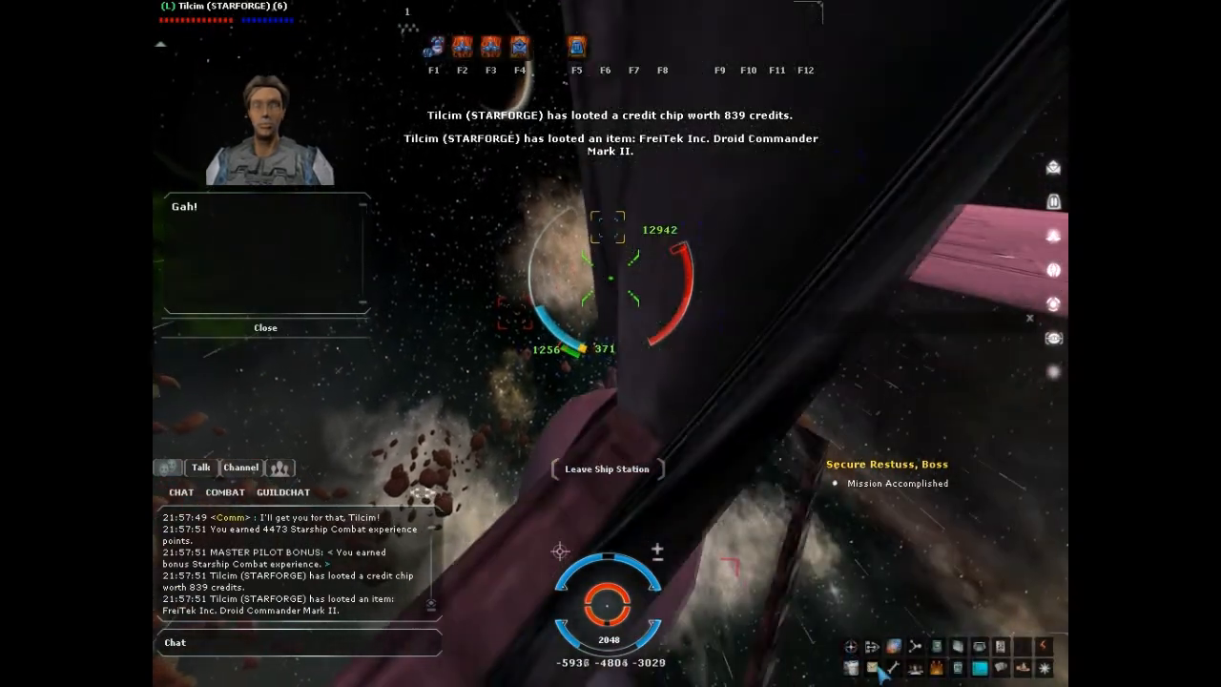
left_click(882, 671)
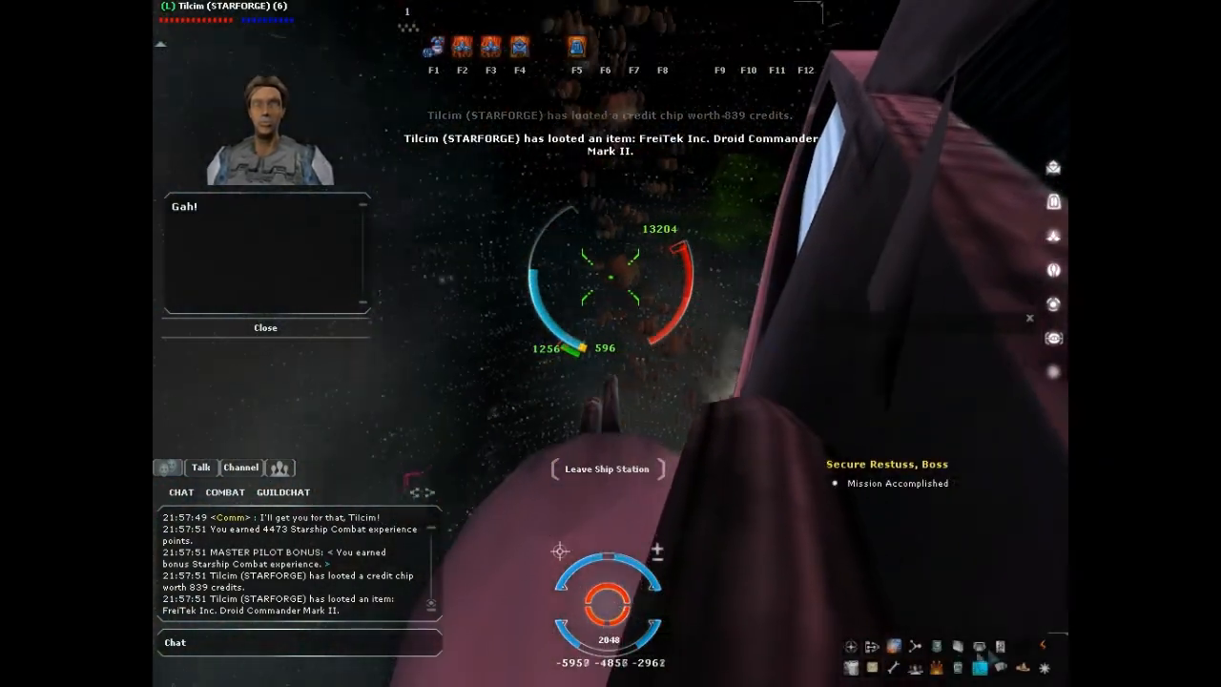
left_click(966, 662)
left_click(368, 60)
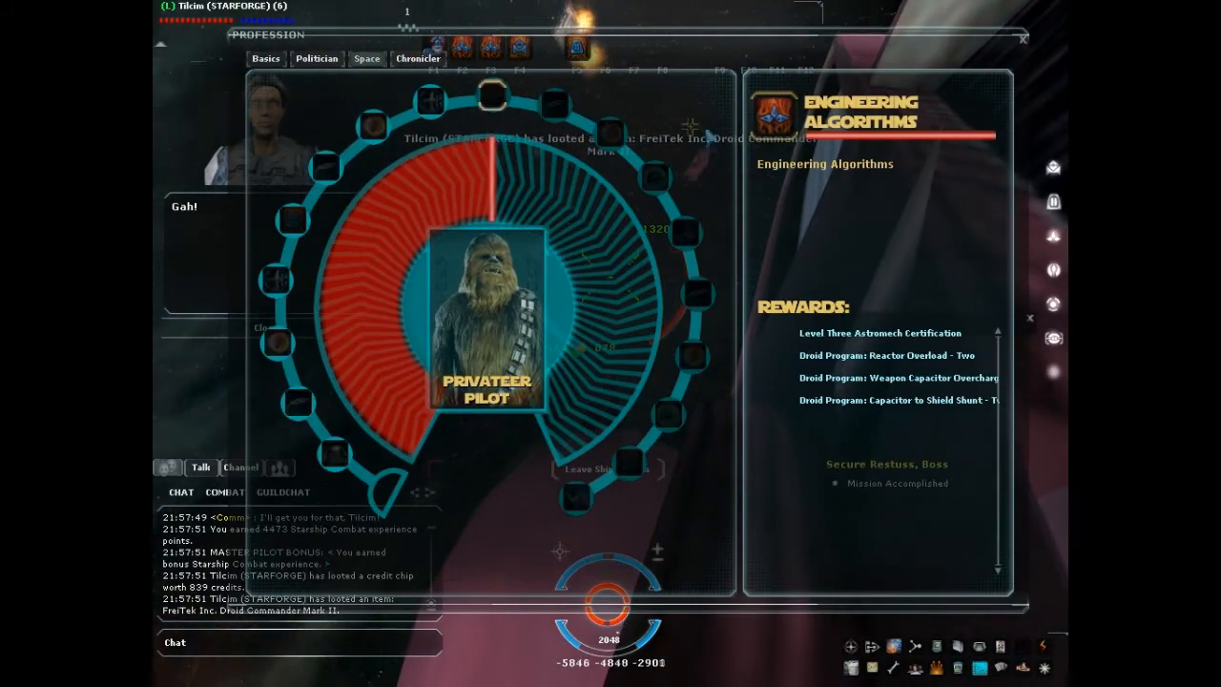
key("Escape")
type("/g")
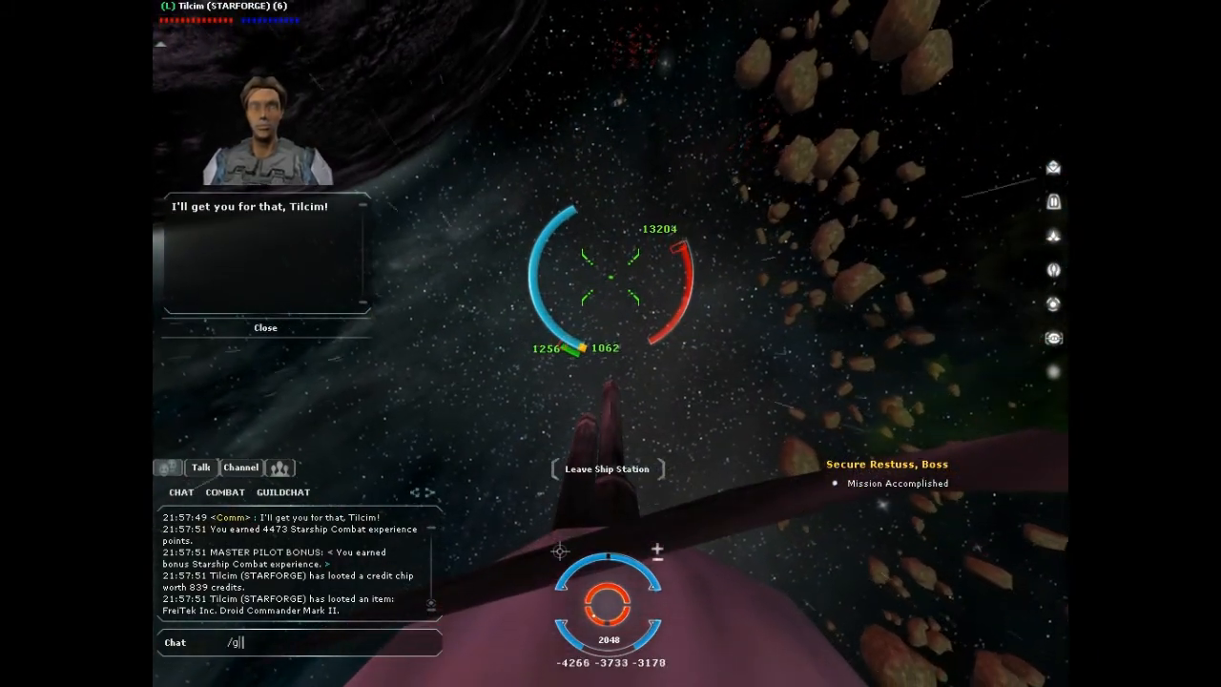
type(" kill all for bett")
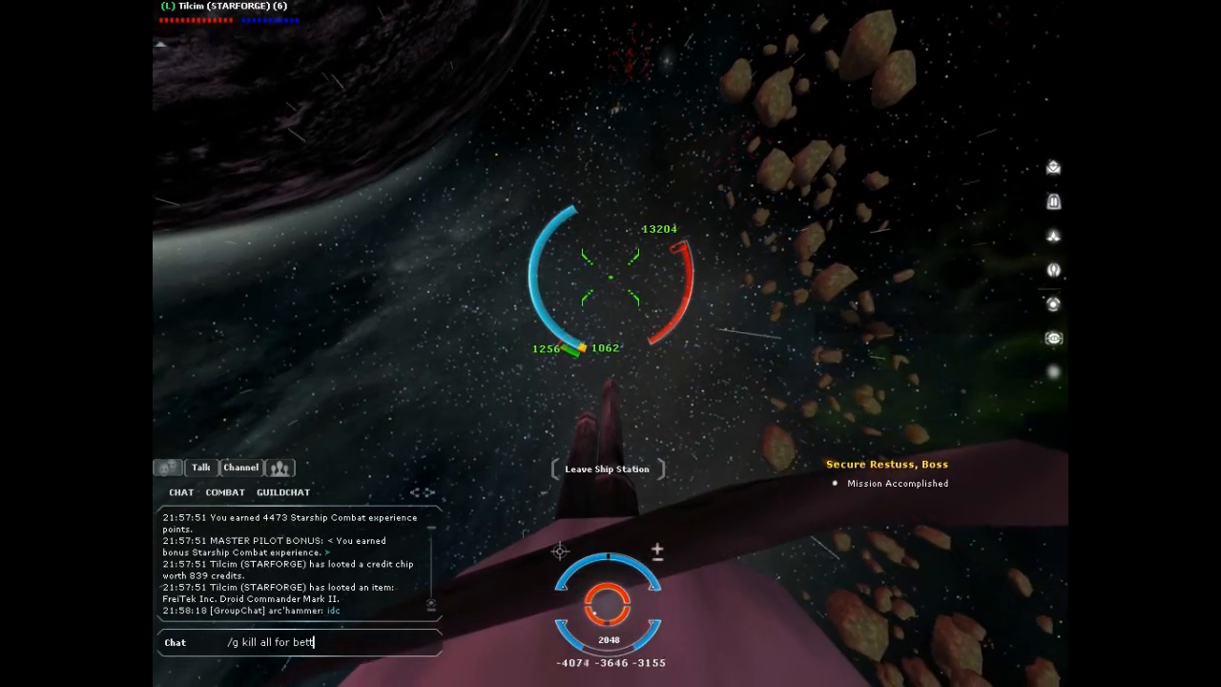
type("/")
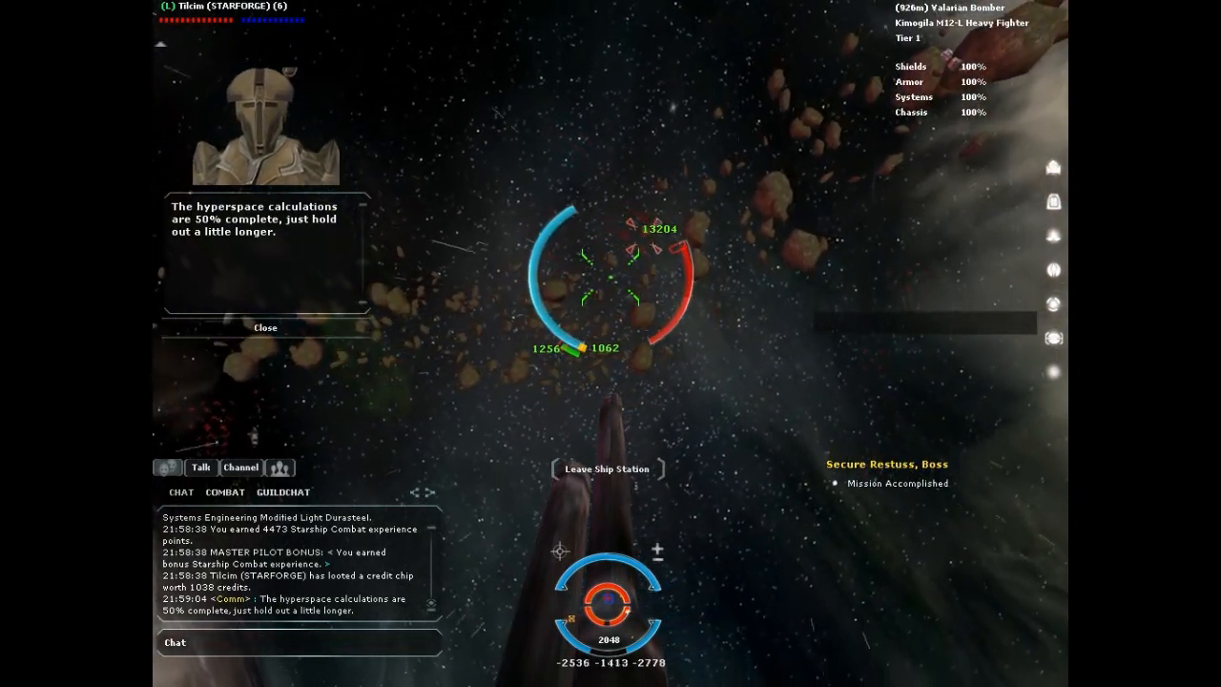
Write the group reply '/g yeah go for the freighter', fixing a doubled letter, without sending it
key("Return")
type("/g yeahh")
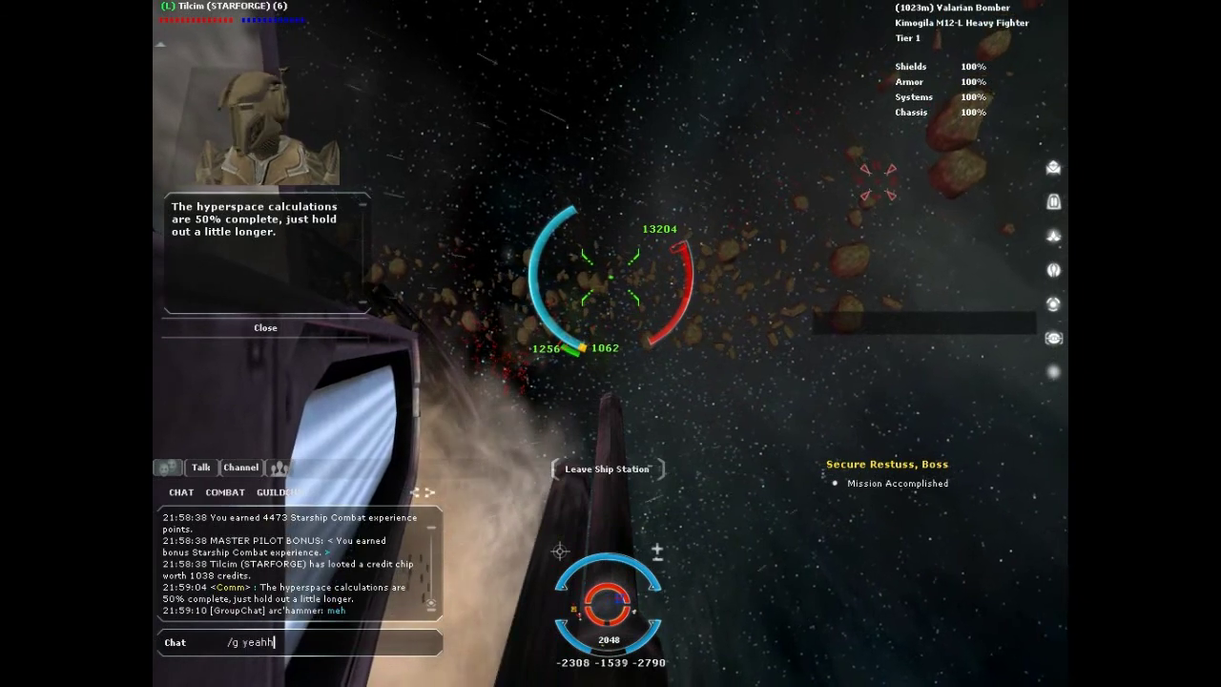
key("BackSpace")
type("go for the ")
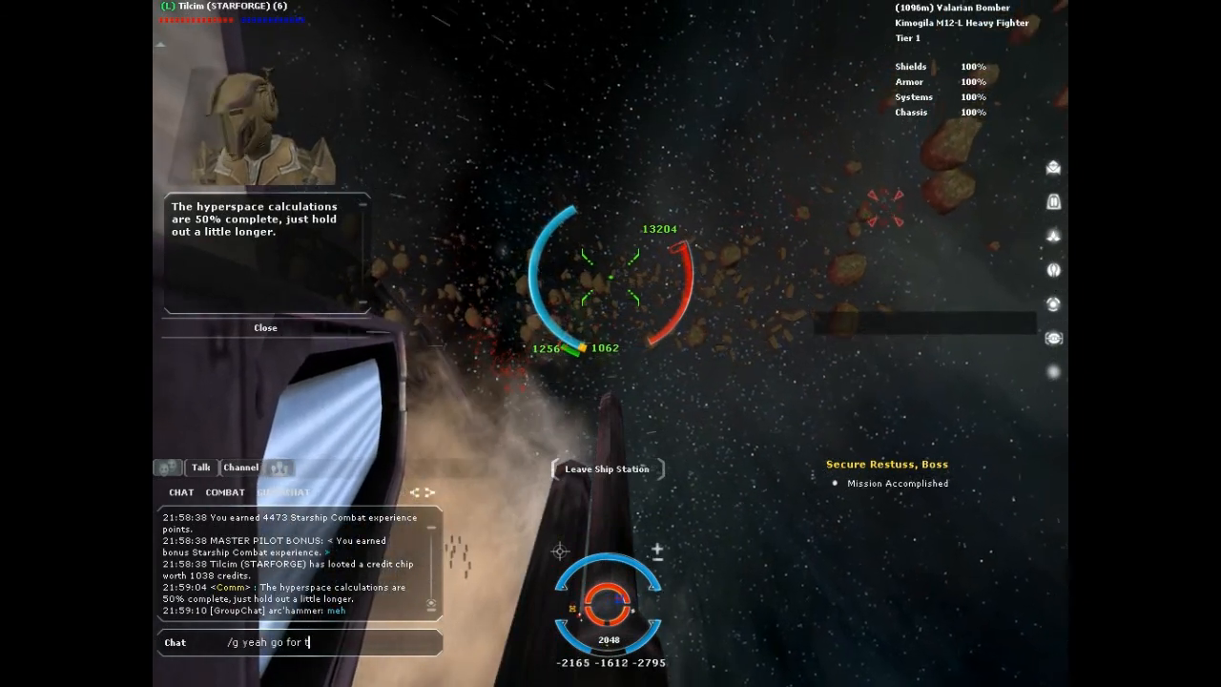
type("firestar")
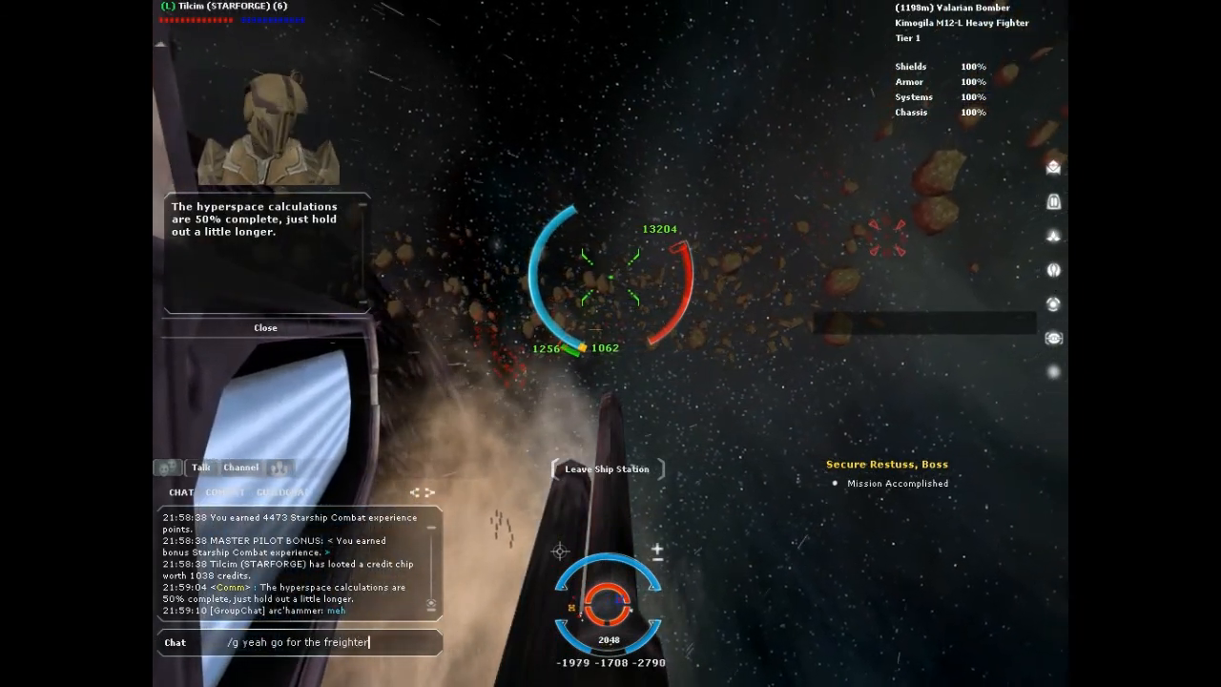